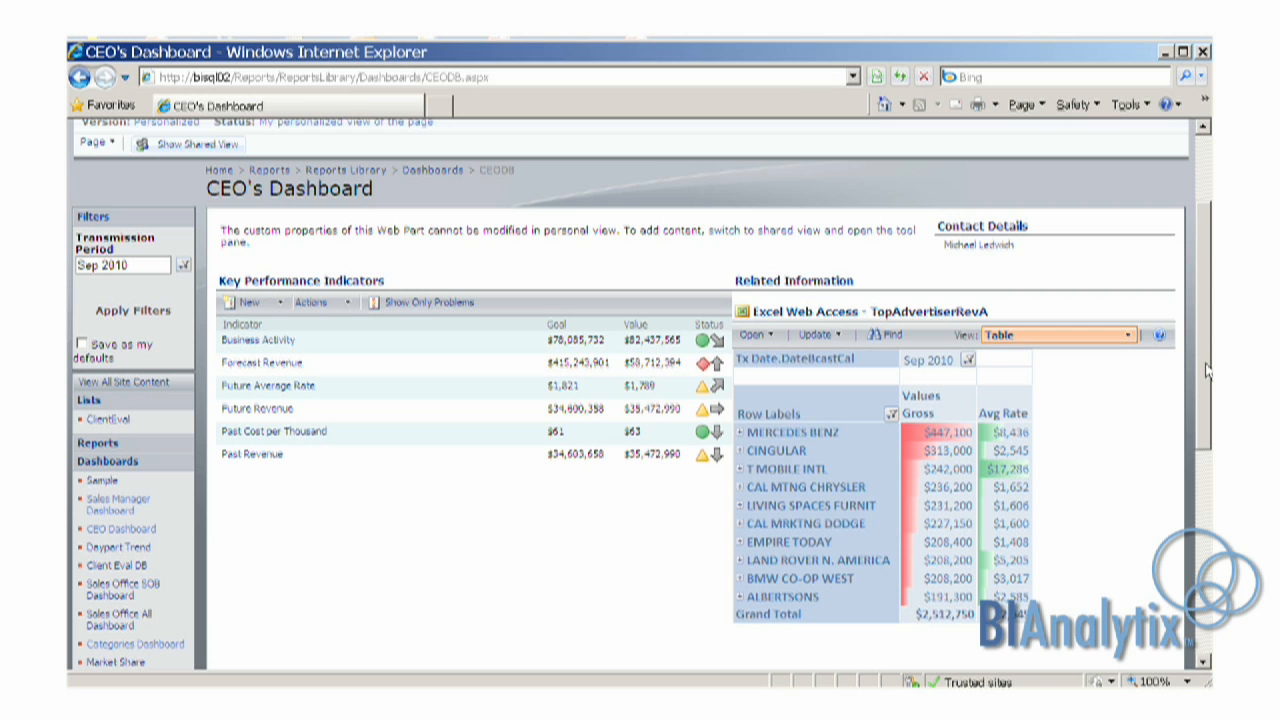
Change the dashboard's Transmission Period filter to only Aug 2010 and apply the filter.
{"action": "left_click_drag", "start_coordinate": [1207, 370], "coordinate": [1200, 548]}
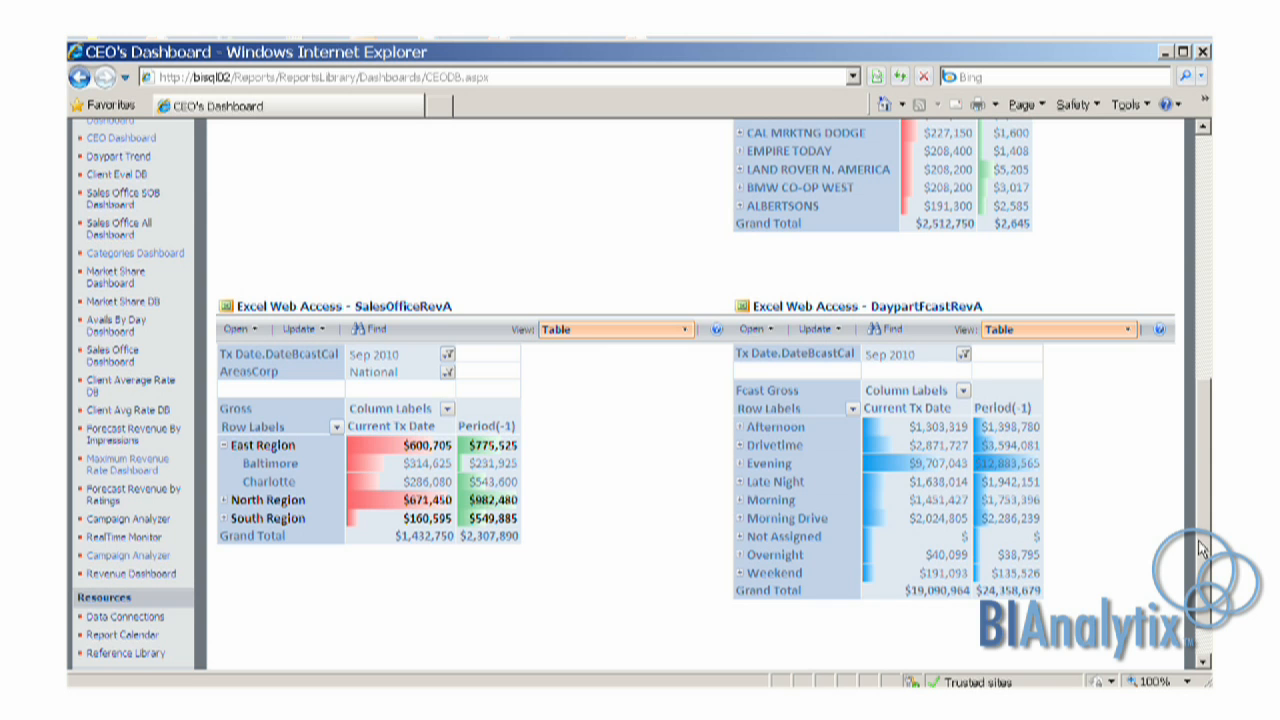
{"action": "left_click_drag", "start_coordinate": [1200, 548], "coordinate": [1206, 420]}
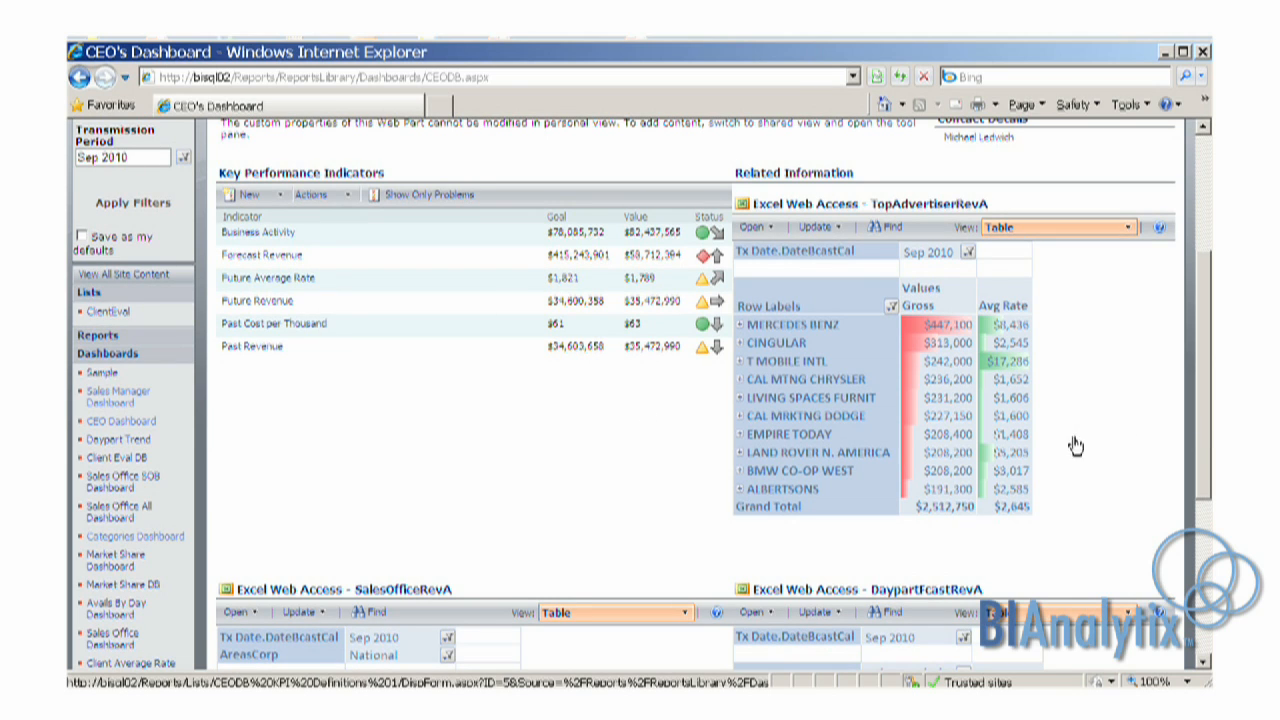
{"action": "left_click_drag", "start_coordinate": [1206, 457], "coordinate": [1208, 365]}
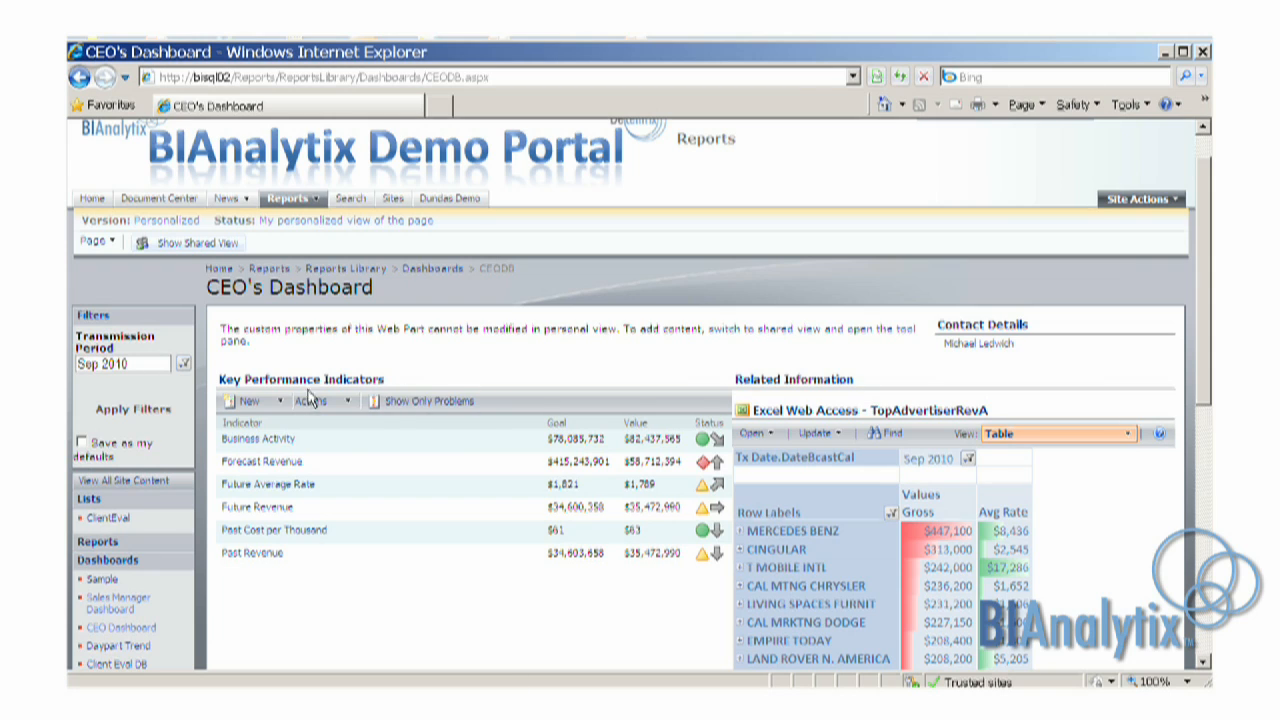
{"action": "left_click", "coordinate": [185, 366]}
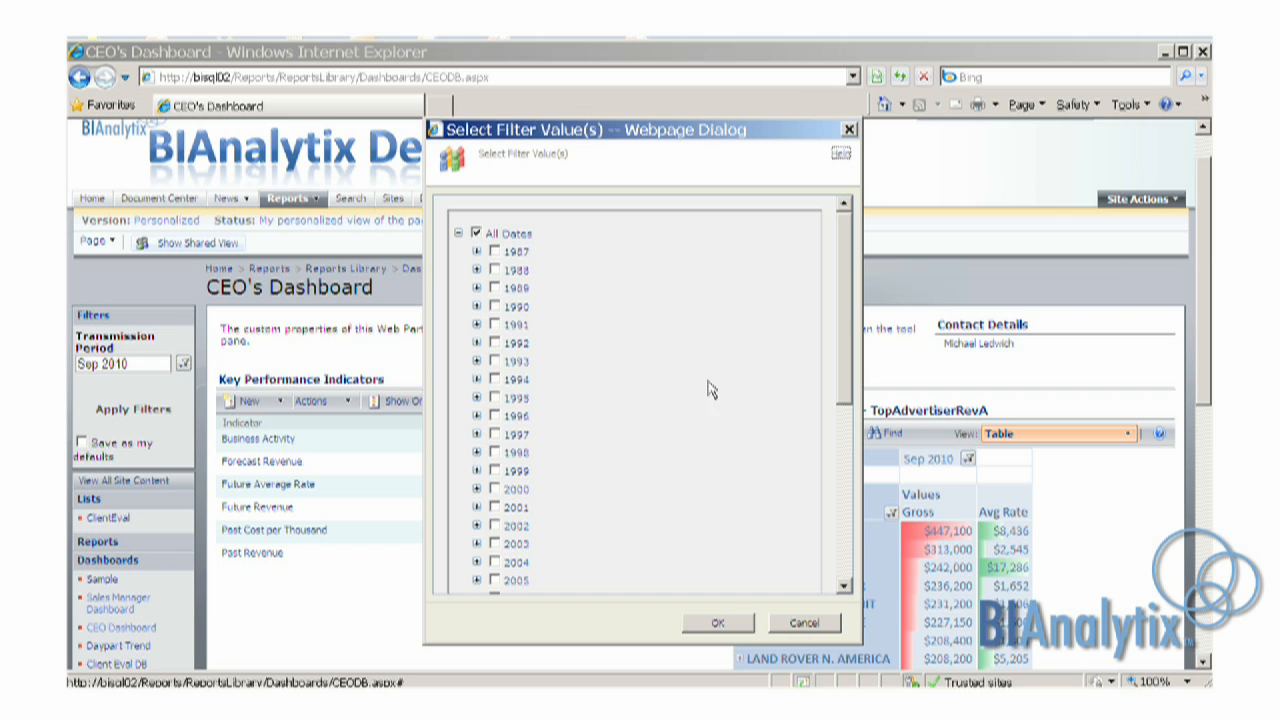
{"action": "left_click_drag", "start_coordinate": [843, 334], "coordinate": [836, 515]}
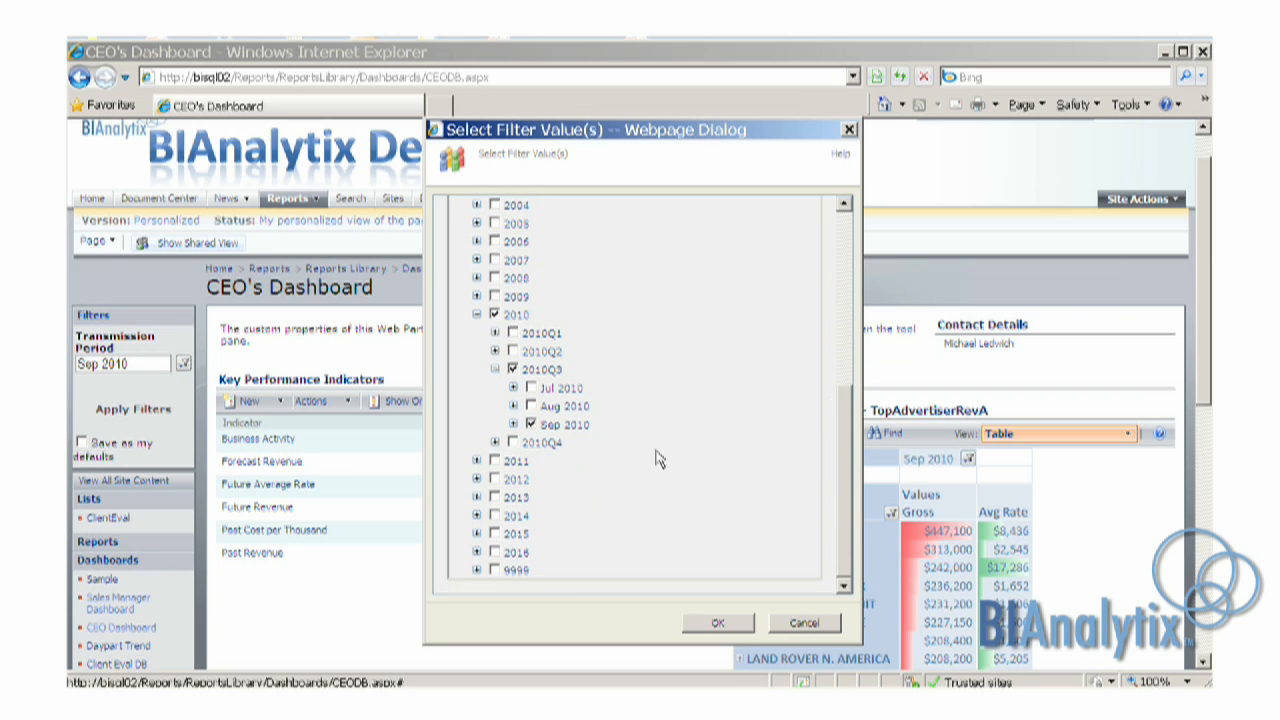
{"action": "left_click", "coordinate": [532, 406]}
{"action": "left_click", "coordinate": [531, 424]}
{"action": "left_click", "coordinate": [720, 622]}
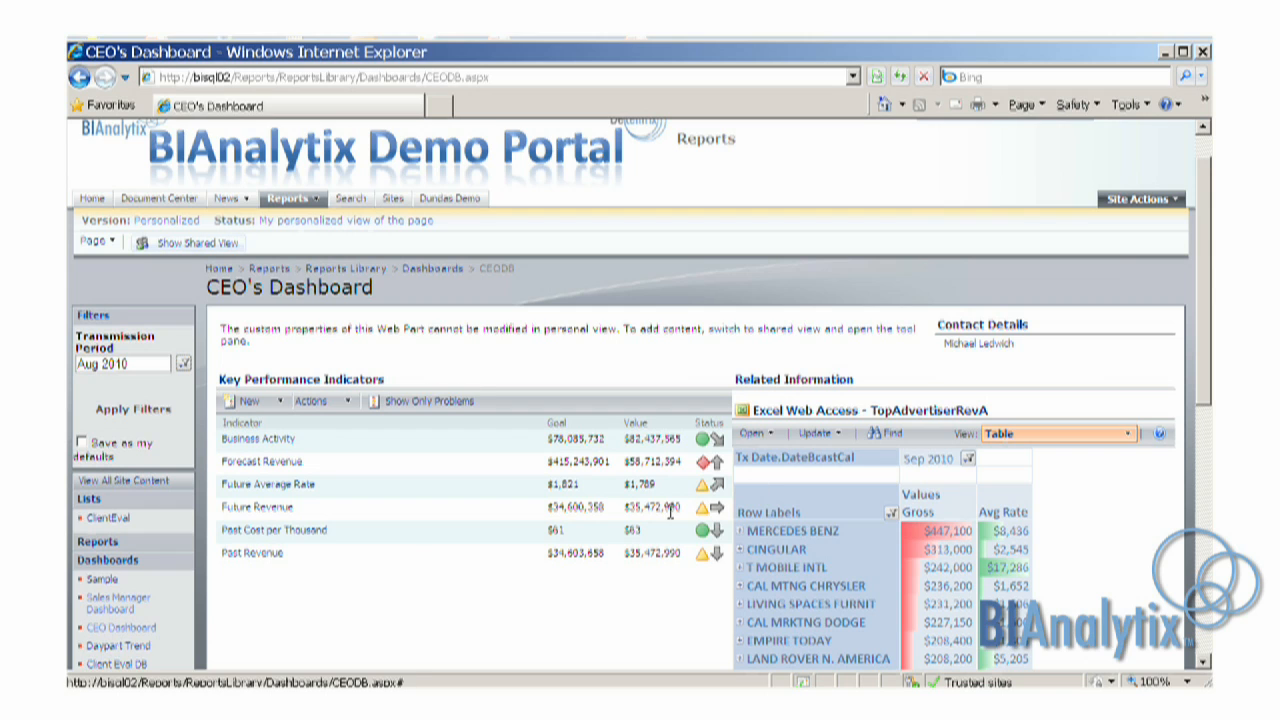
{"action": "left_click", "coordinate": [137, 411]}
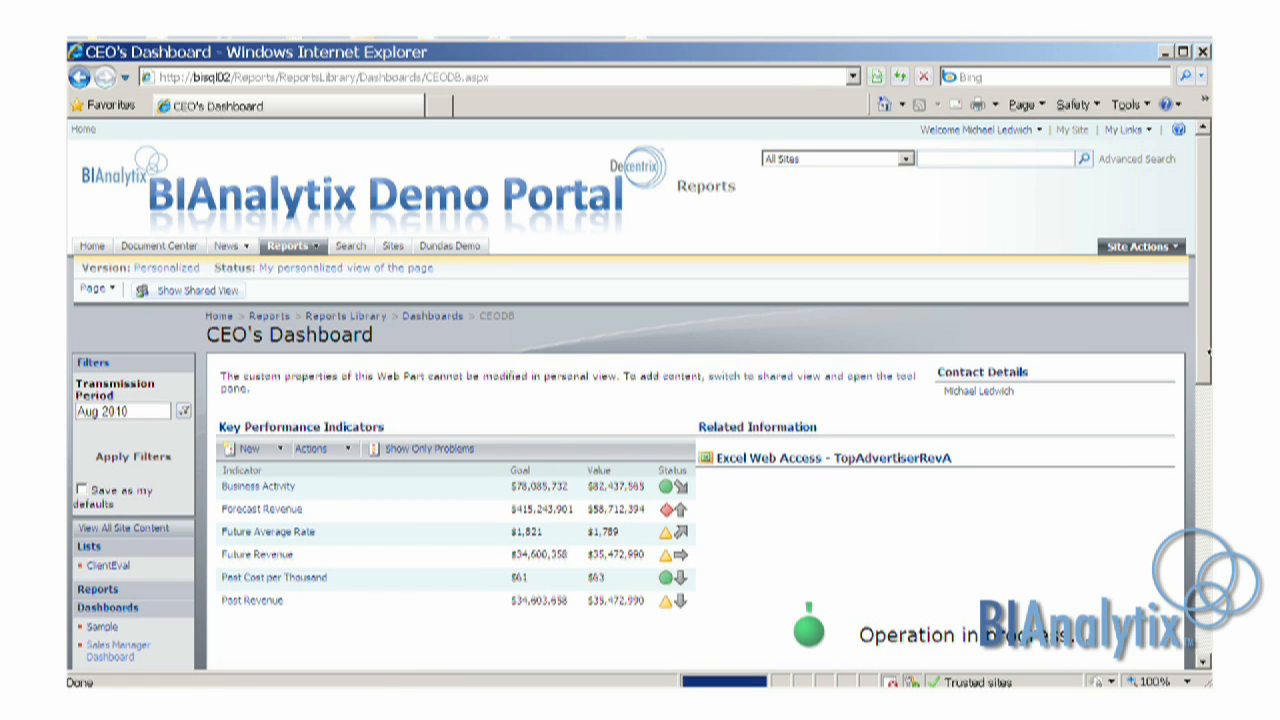
Display the TopAdvertiserRevA report in its PieChart view, and switch it to the BarChart view.
{"action": "scroll", "coordinate": [1200, 405], "scroll_direction": "down", "scroll_amount": 3}
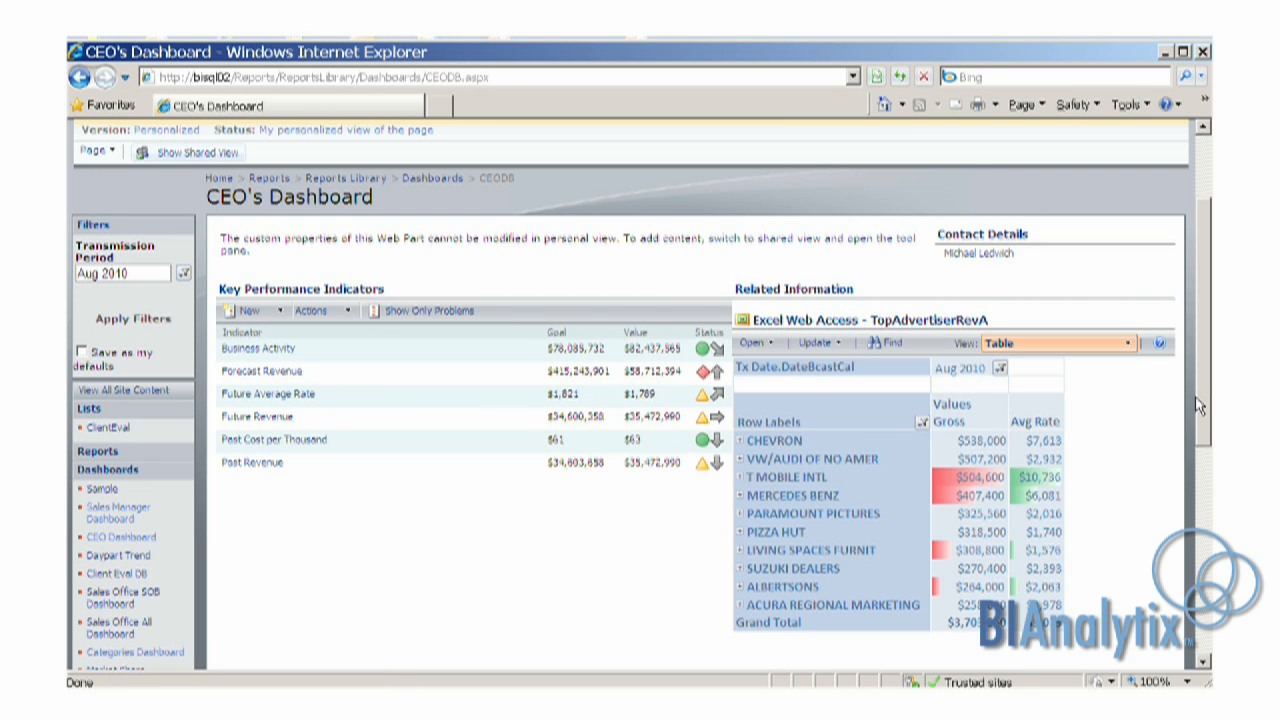
{"action": "left_click_drag", "start_coordinate": [1200, 405], "coordinate": [1200, 497]}
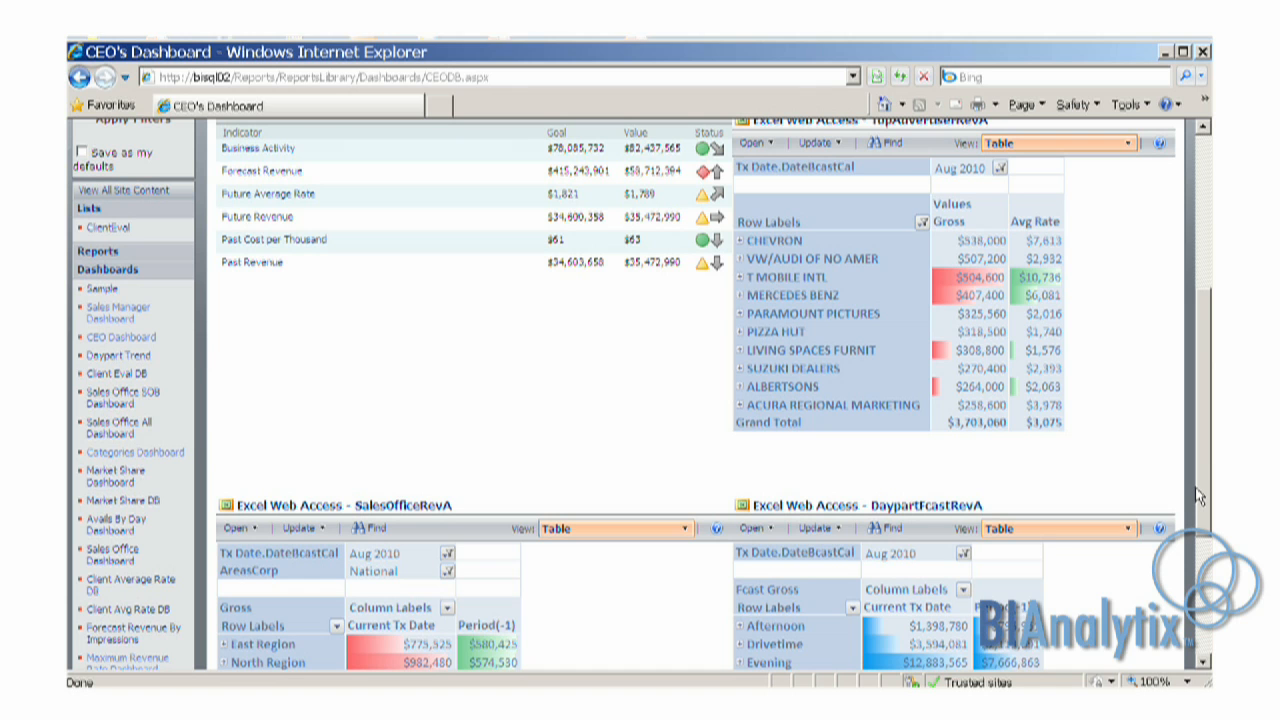
{"action": "left_click_drag", "start_coordinate": [1200, 497], "coordinate": [1200, 553]}
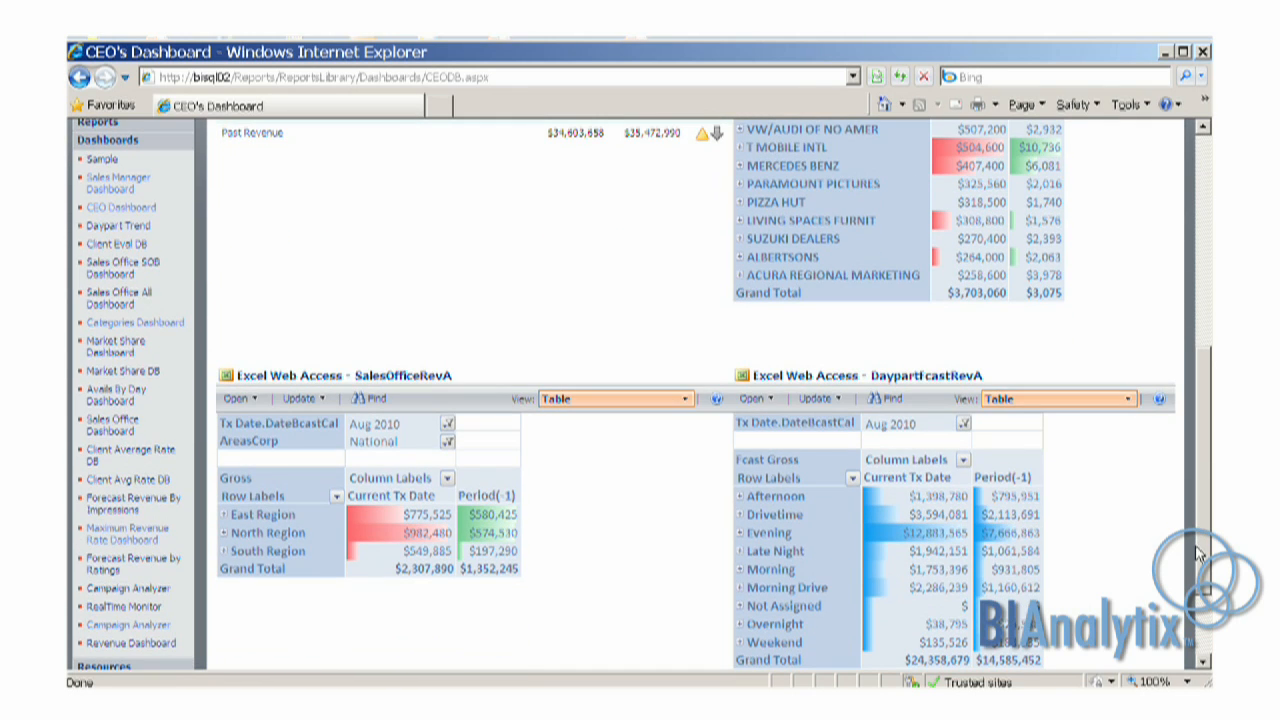
{"action": "left_click_drag", "start_coordinate": [1200, 553], "coordinate": [1205, 427]}
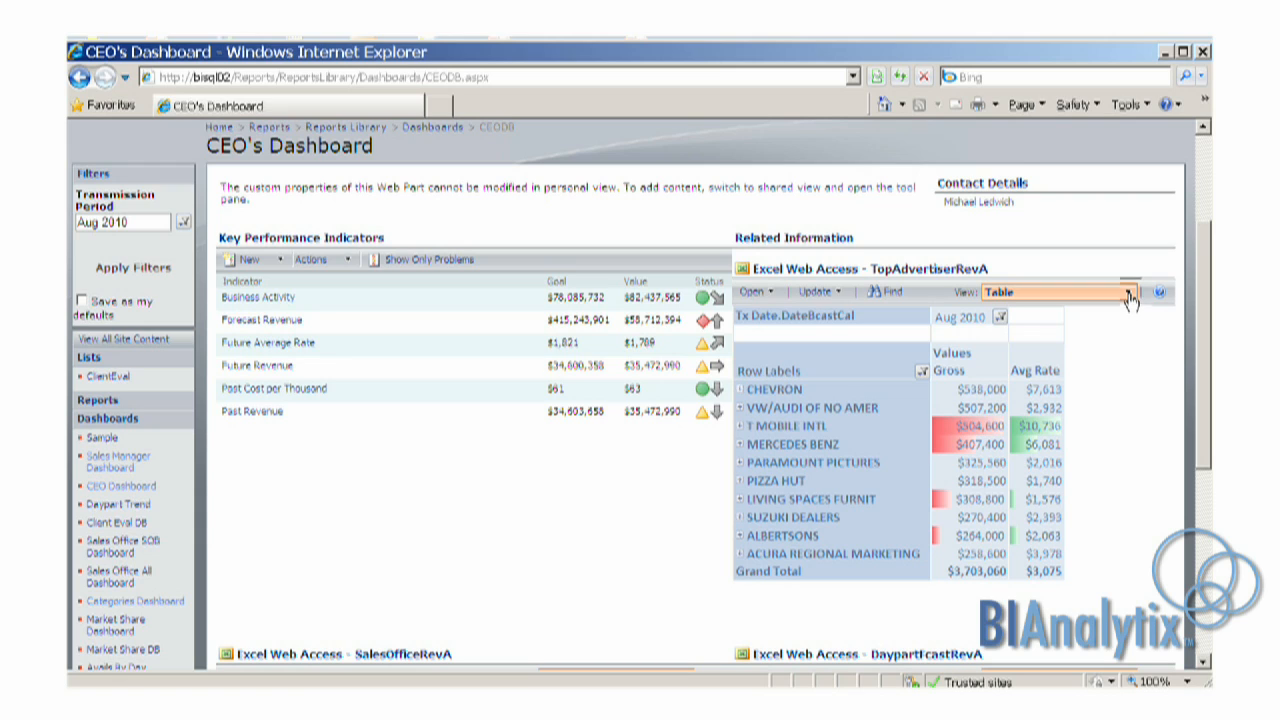
{"action": "left_click", "coordinate": [1055, 292]}
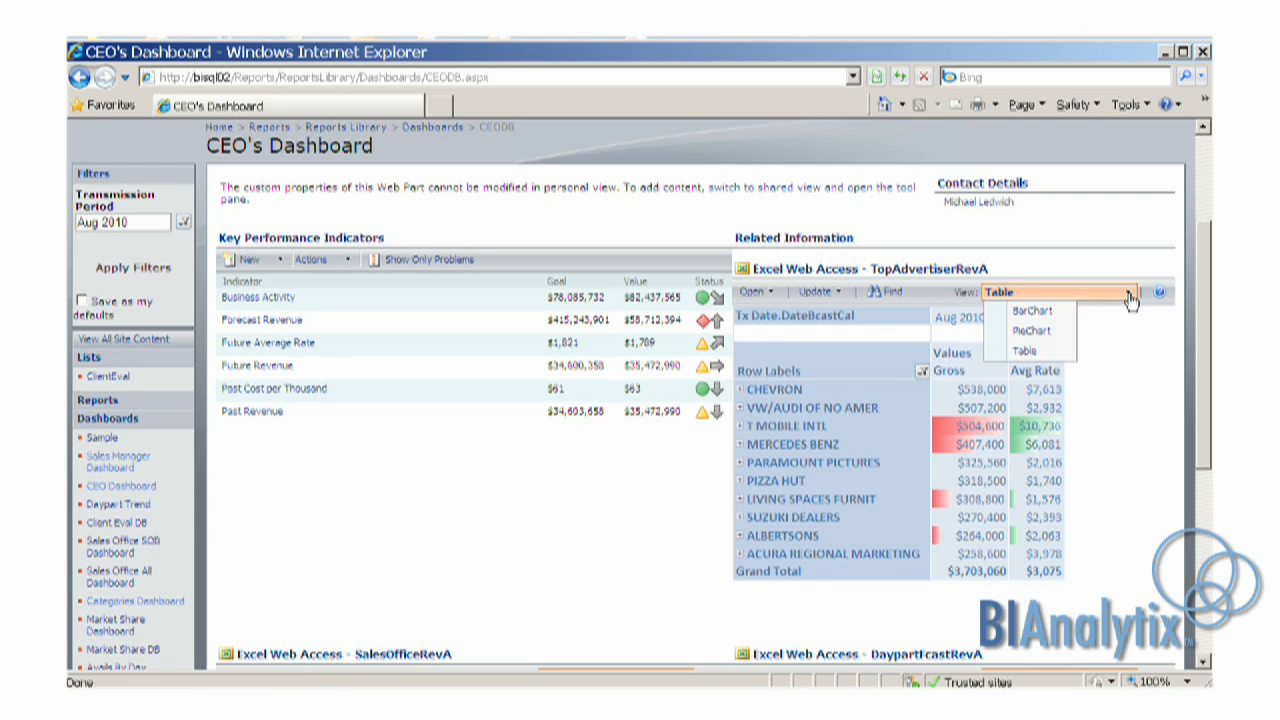
{"action": "left_click", "coordinate": [1043, 333]}
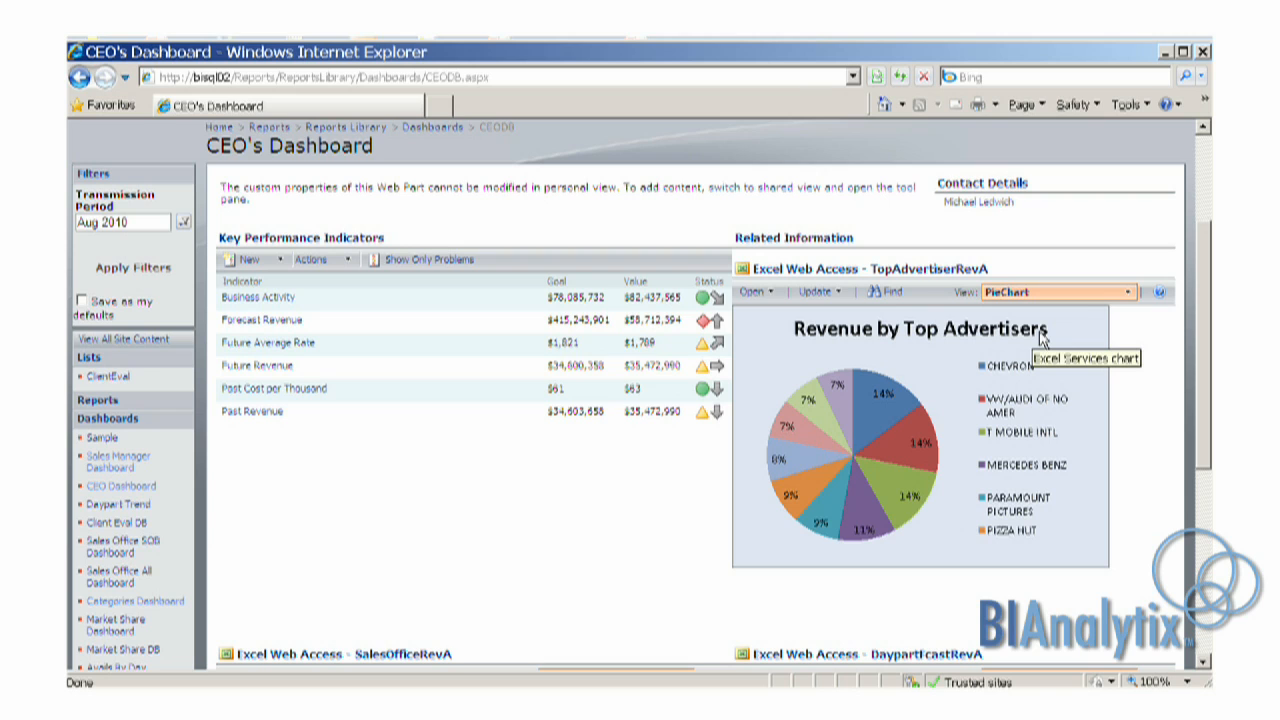
{"action": "left_click", "coordinate": [1126, 294]}
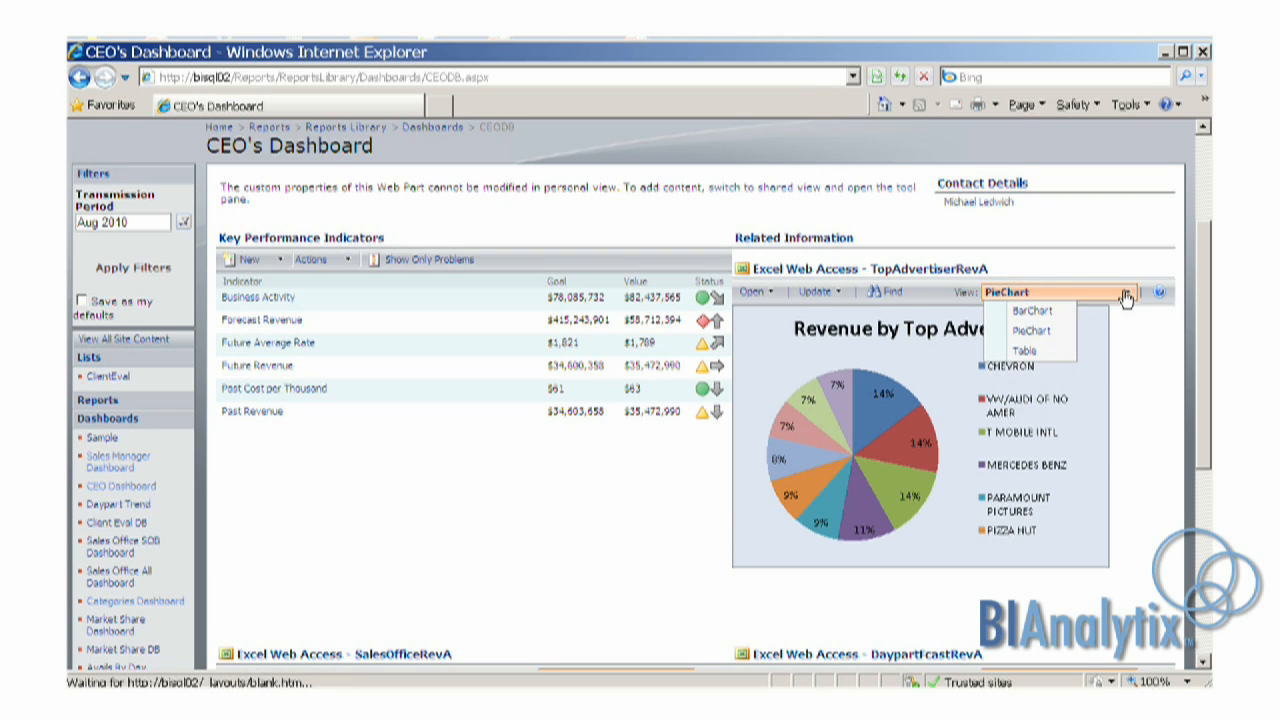
{"action": "left_click", "coordinate": [1032, 311]}
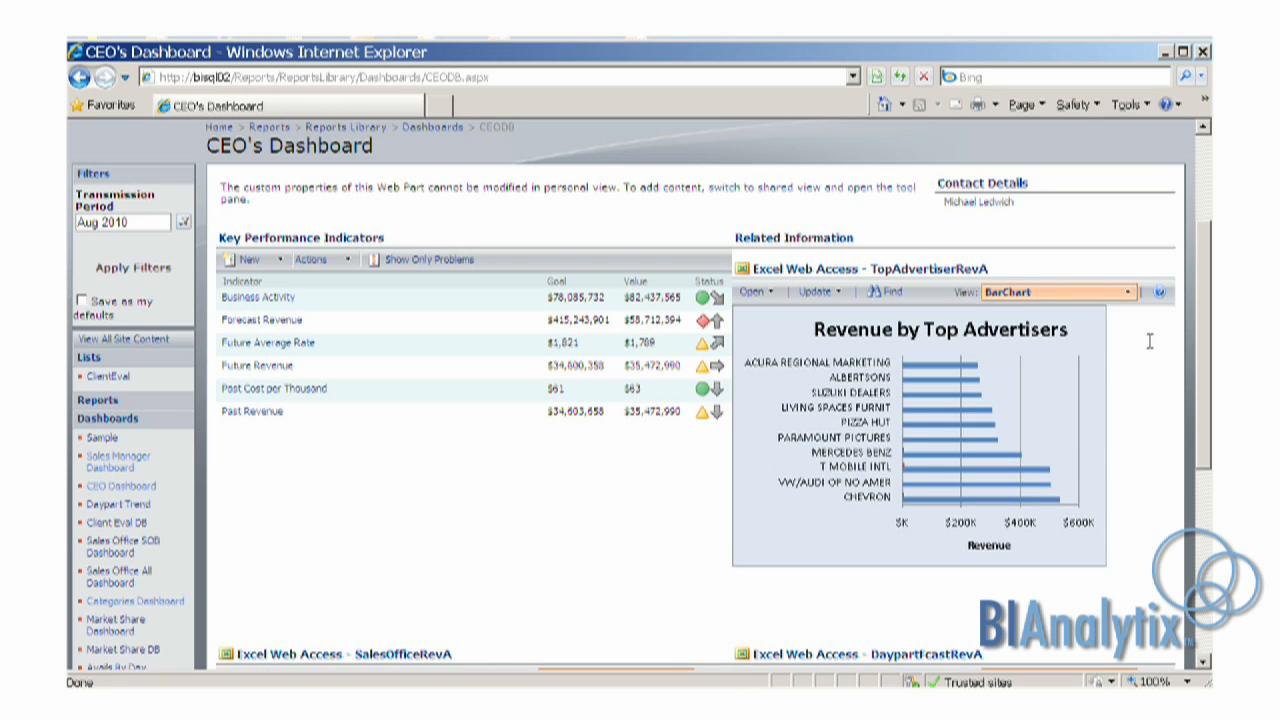
Expand the East, North and South Region rows in the SalesOfficeRevA table to show their individual offices.
{"action": "left_click_drag", "start_coordinate": [1201, 338], "coordinate": [1192, 543]}
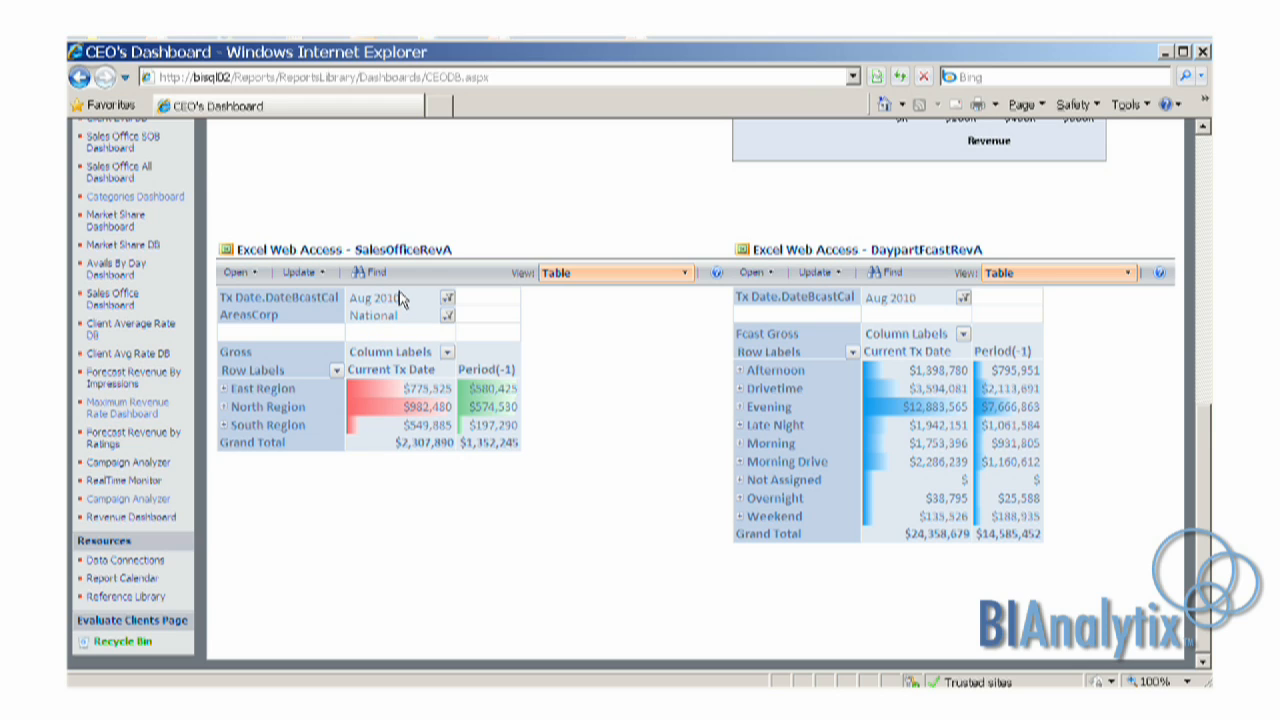
{"action": "left_click", "coordinate": [225, 390]}
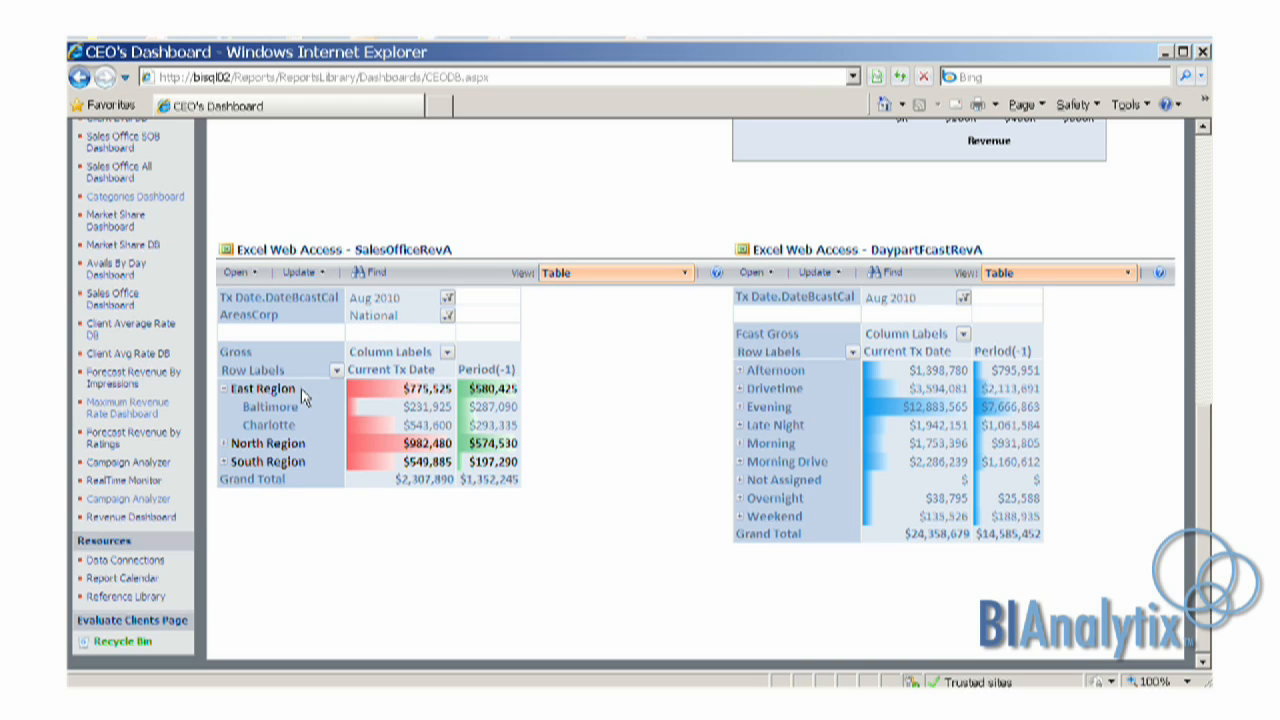
{"action": "left_click", "coordinate": [225, 444]}
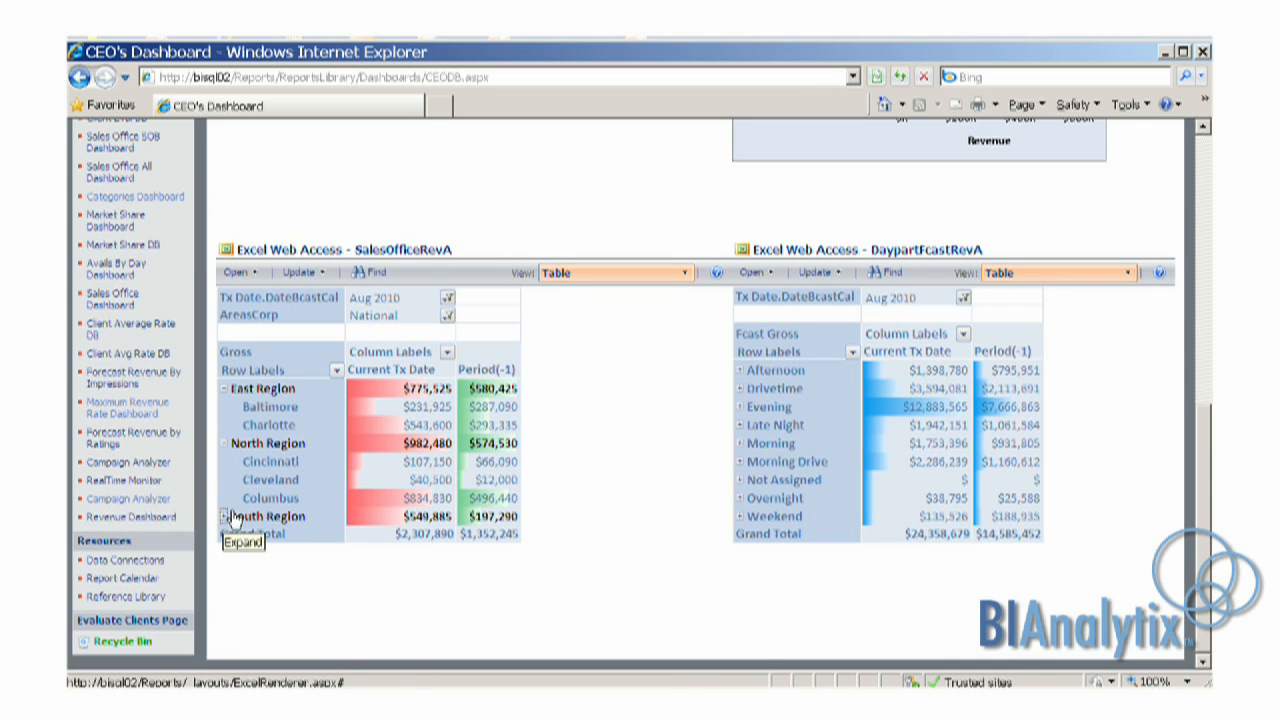
{"action": "left_click", "coordinate": [225, 517]}
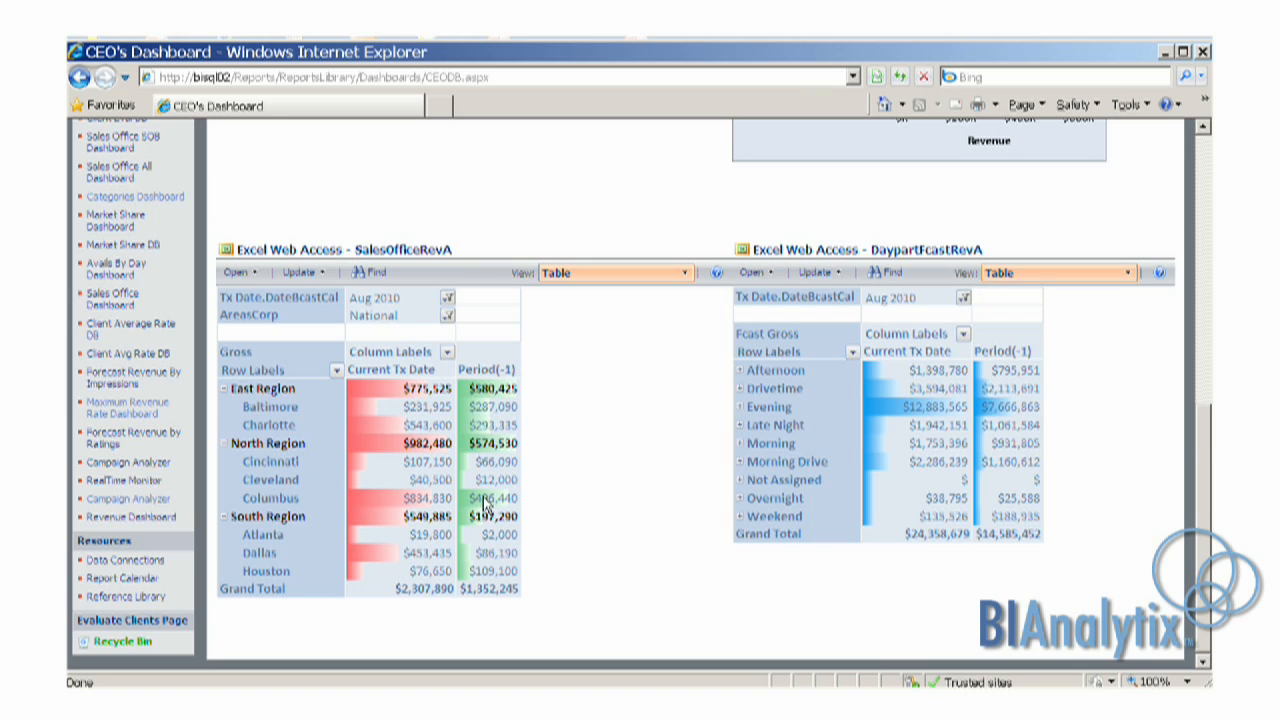
Display the SalesOfficeRevA report in its PieChart view, and switch it to the BarChart view.
{"action": "left_click", "coordinate": [686, 273]}
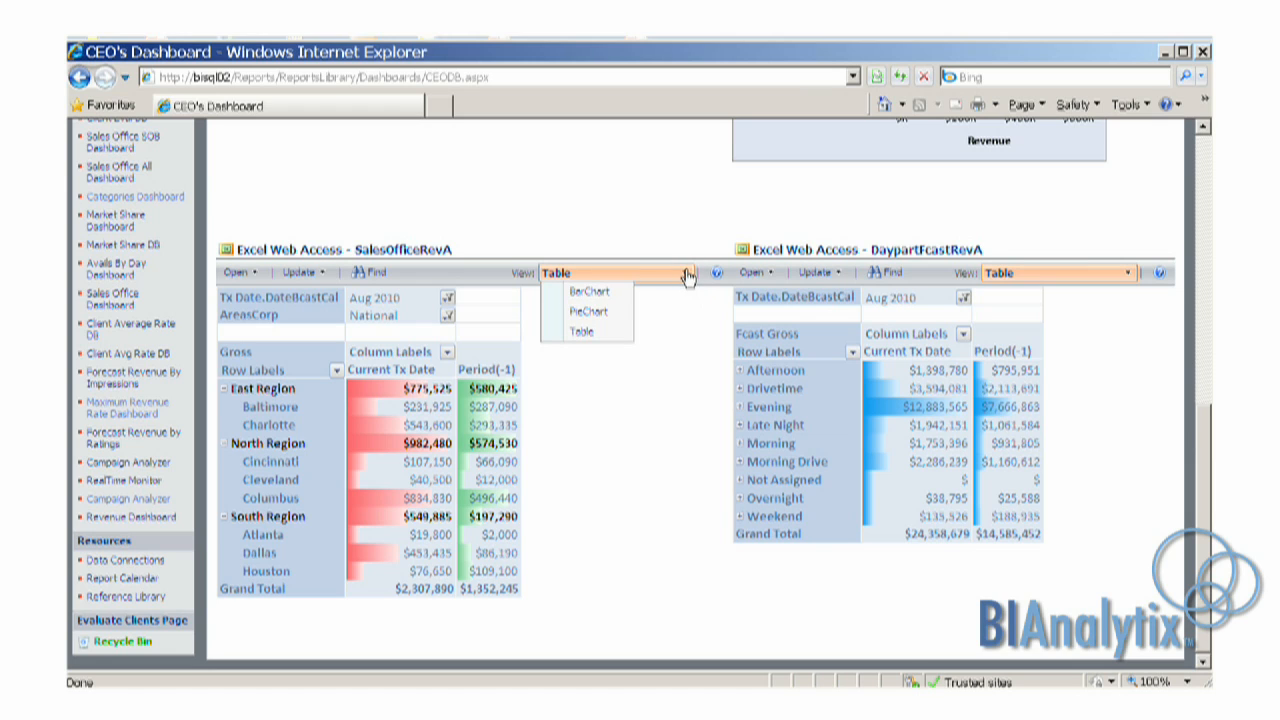
{"action": "left_click", "coordinate": [587, 313]}
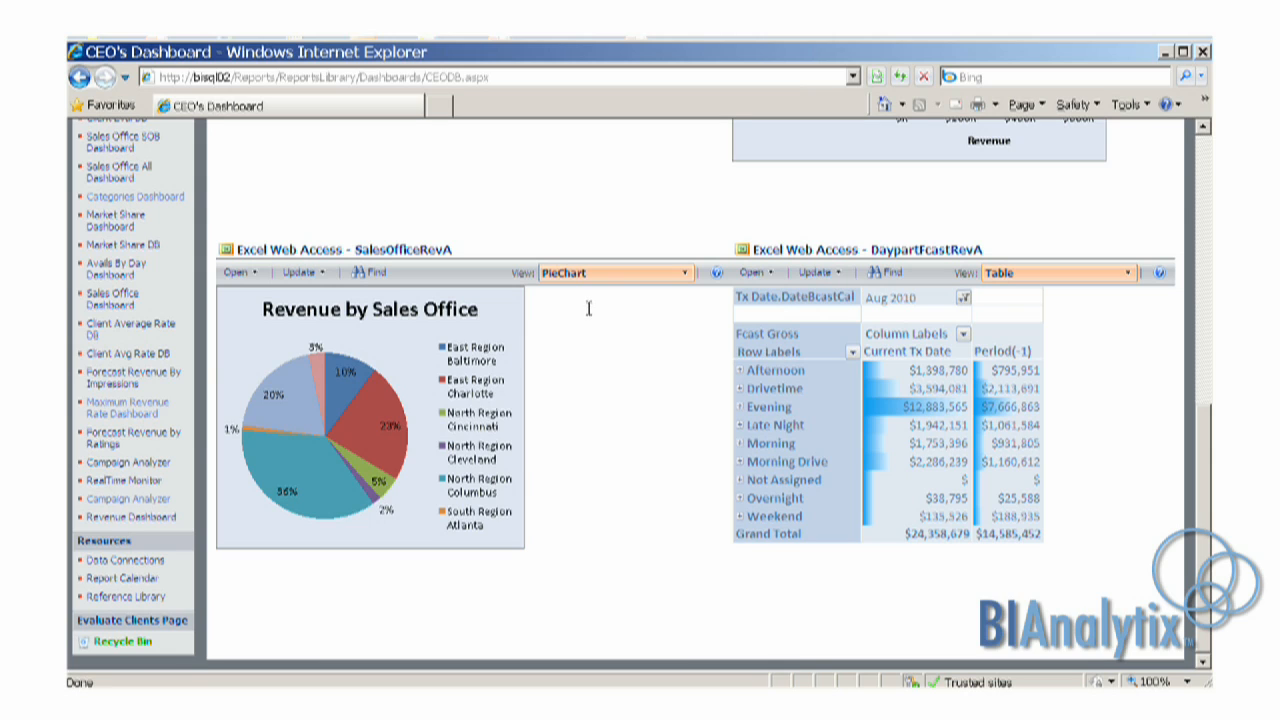
{"action": "left_click", "coordinate": [686, 273]}
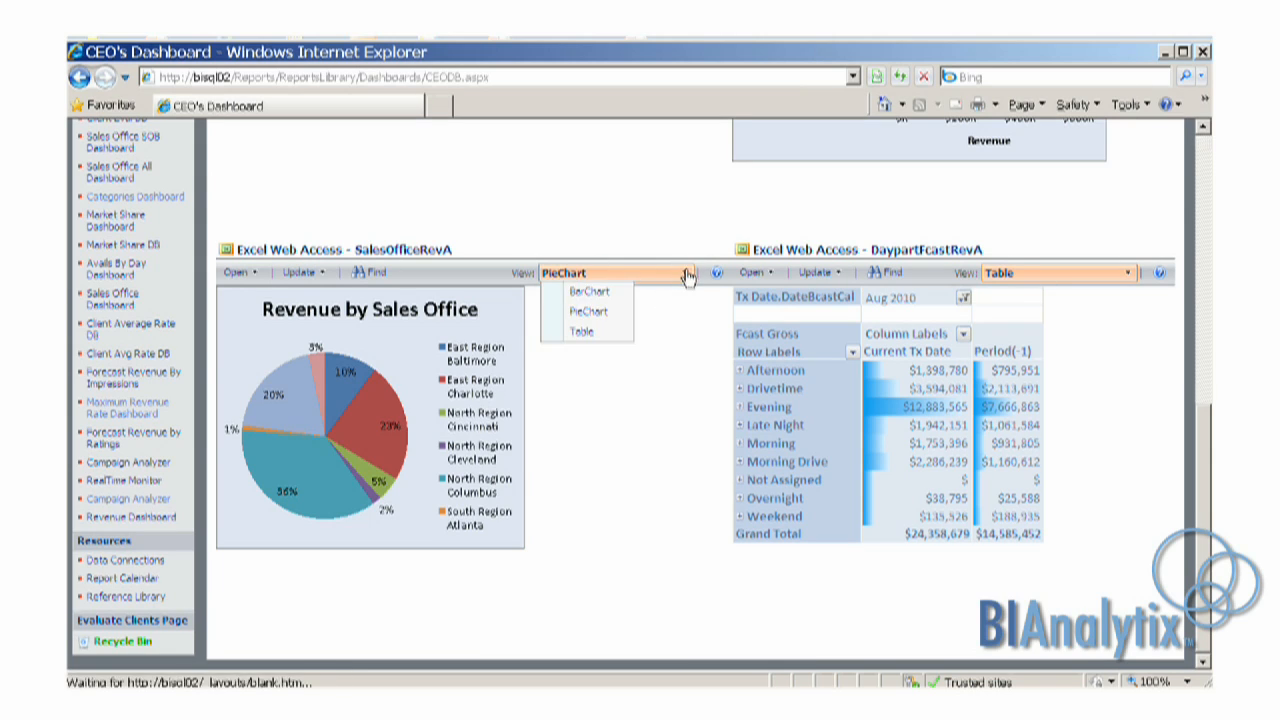
{"action": "left_click", "coordinate": [606, 292]}
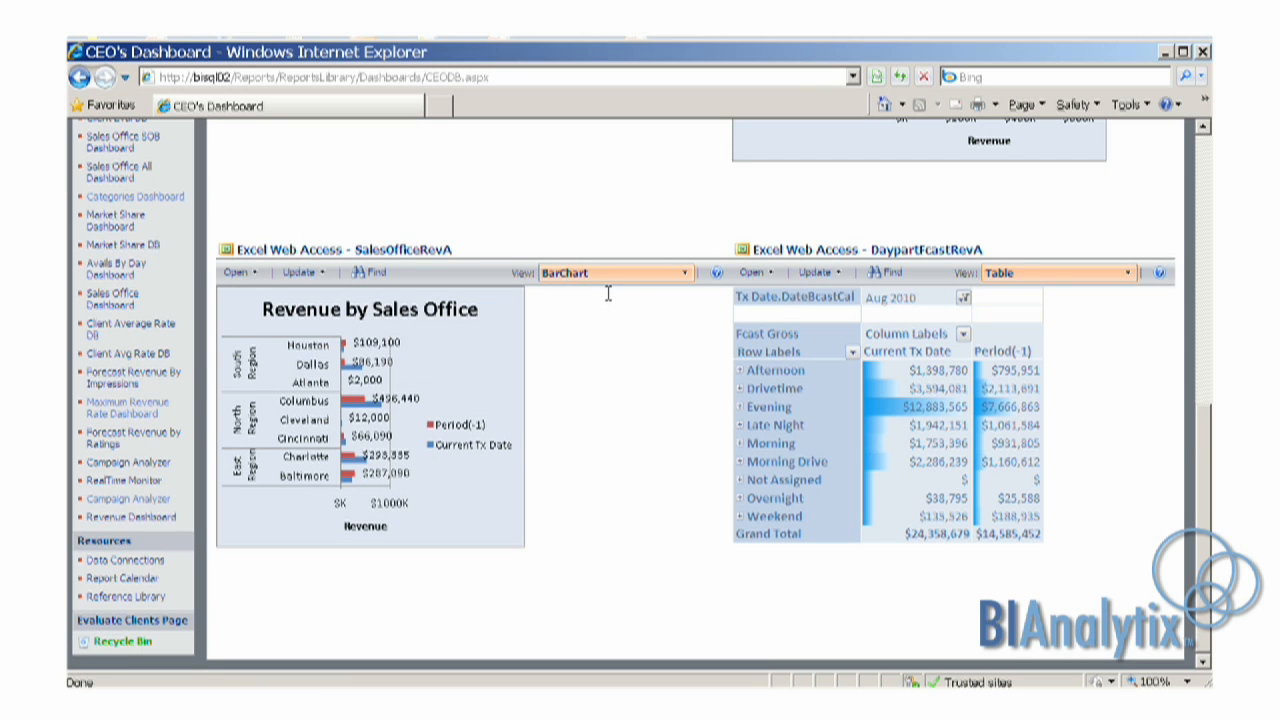
Switch the DaypartFcastRevA report to its PieChart view.
{"action": "left_click", "coordinate": [1129, 274]}
{"action": "left_click", "coordinate": [1036, 314]}
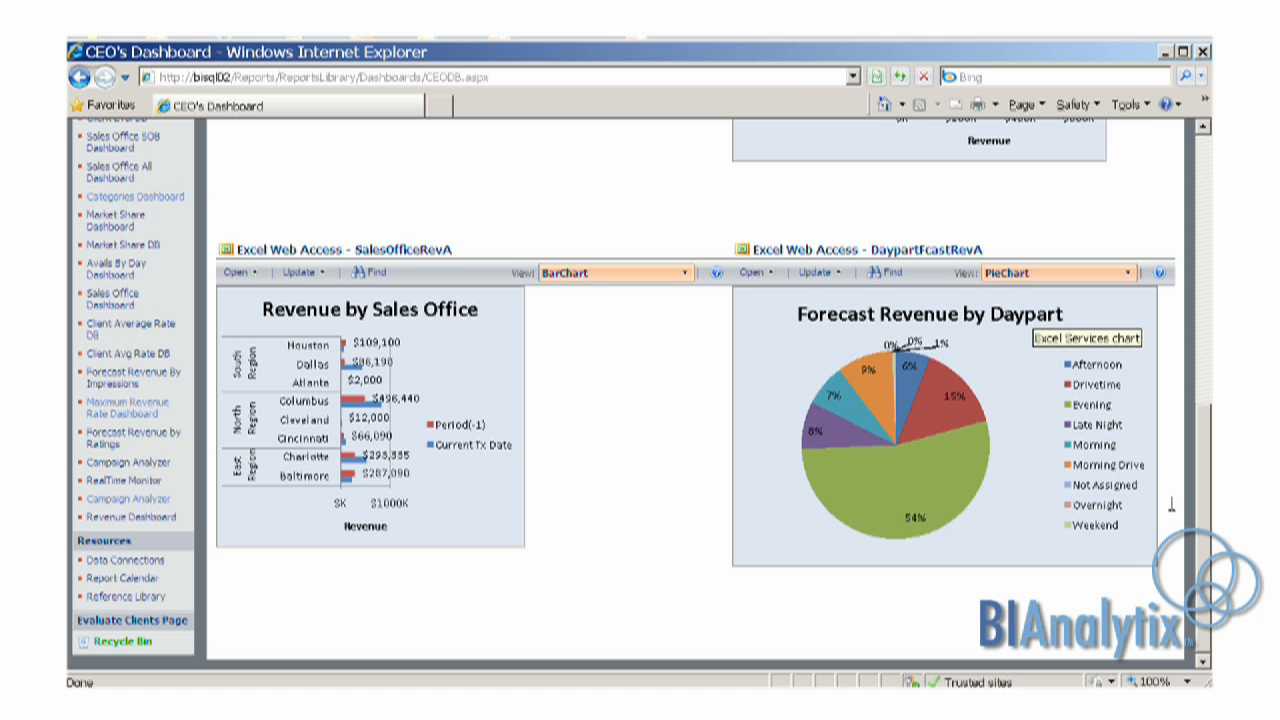
Examine the Key Performance Indicators and the Revenue by Top Advertisers chart on the dashboard.
{"action": "left_click_drag", "start_coordinate": [1208, 530], "coordinate": [1207, 362]}
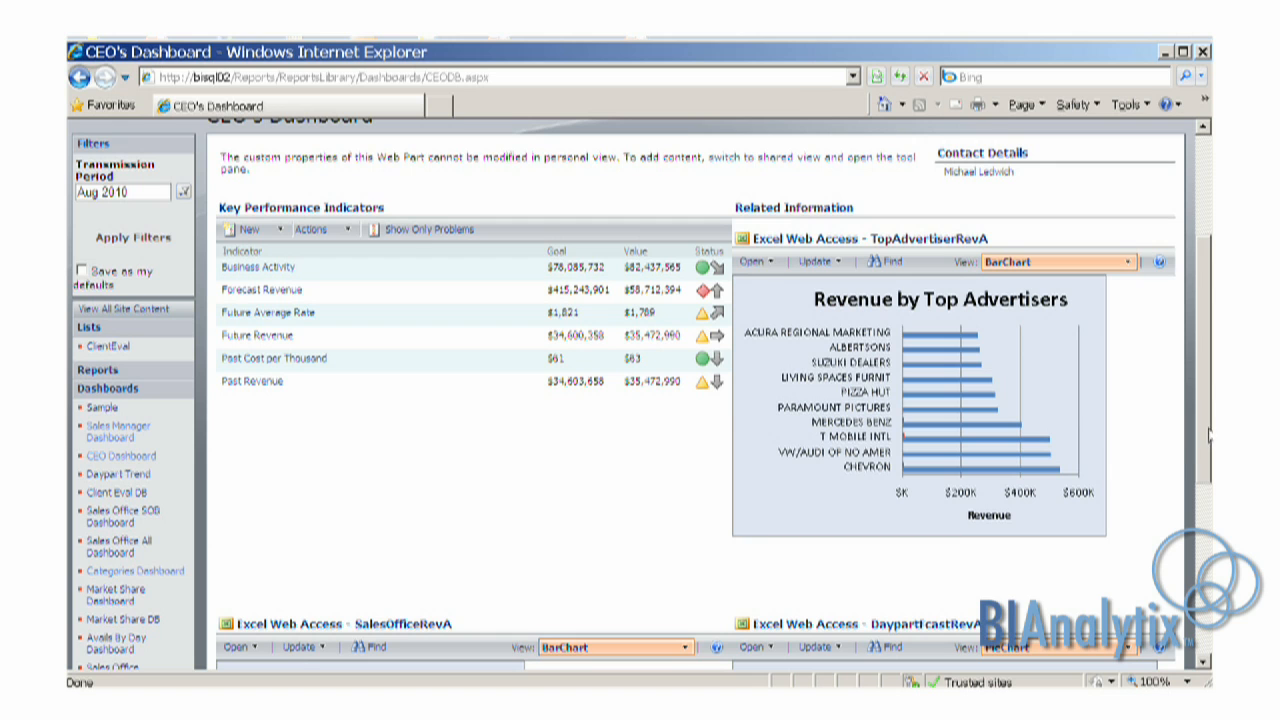
{"action": "left_click_drag", "start_coordinate": [1207, 433], "coordinate": [1204, 385]}
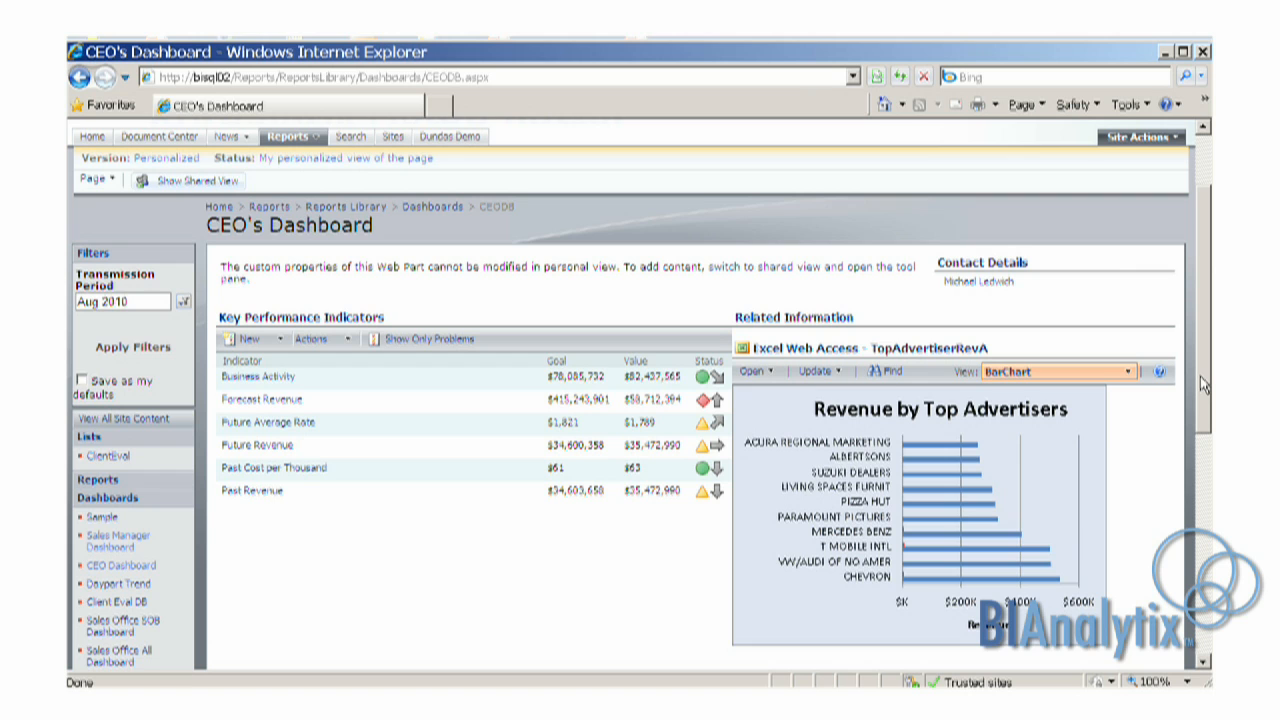
{"action": "left_click_drag", "start_coordinate": [1200, 377], "coordinate": [1199, 353]}
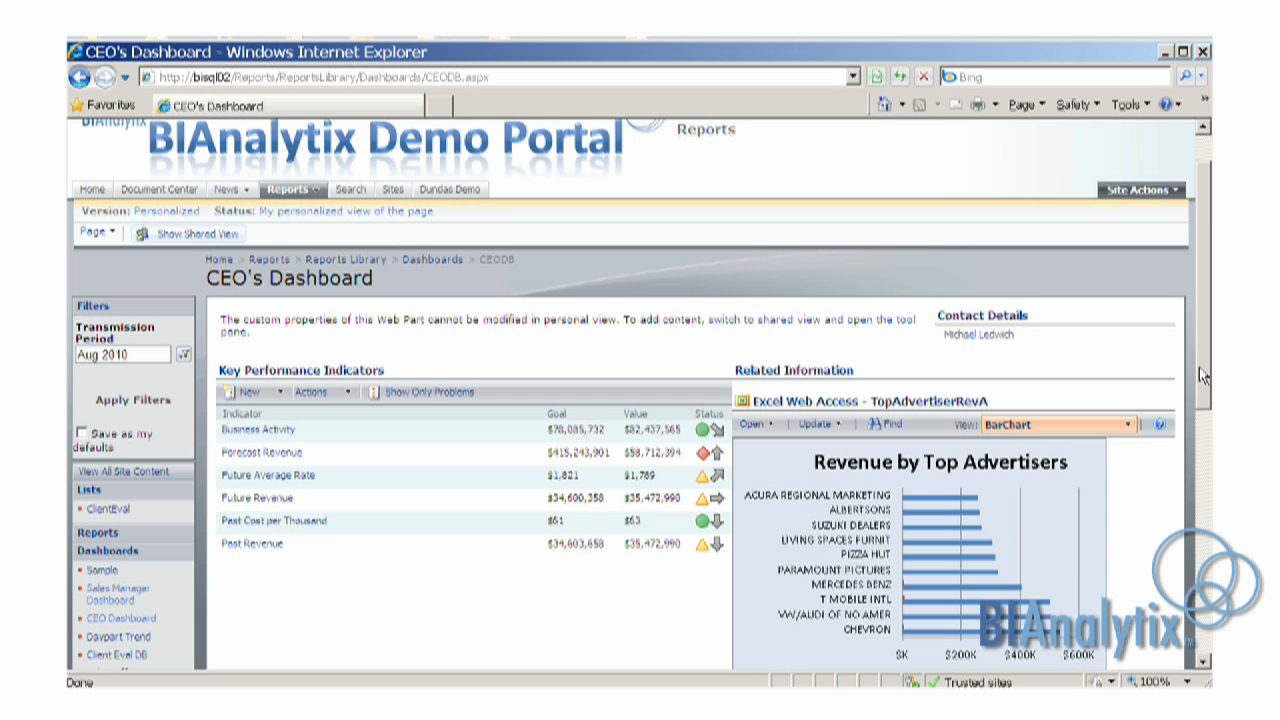
{"action": "scroll", "coordinate": [1203, 388], "scroll_direction": "down", "scroll_amount": 1}
{"action": "left_click_drag", "start_coordinate": [1203, 388], "coordinate": [1199, 427]}
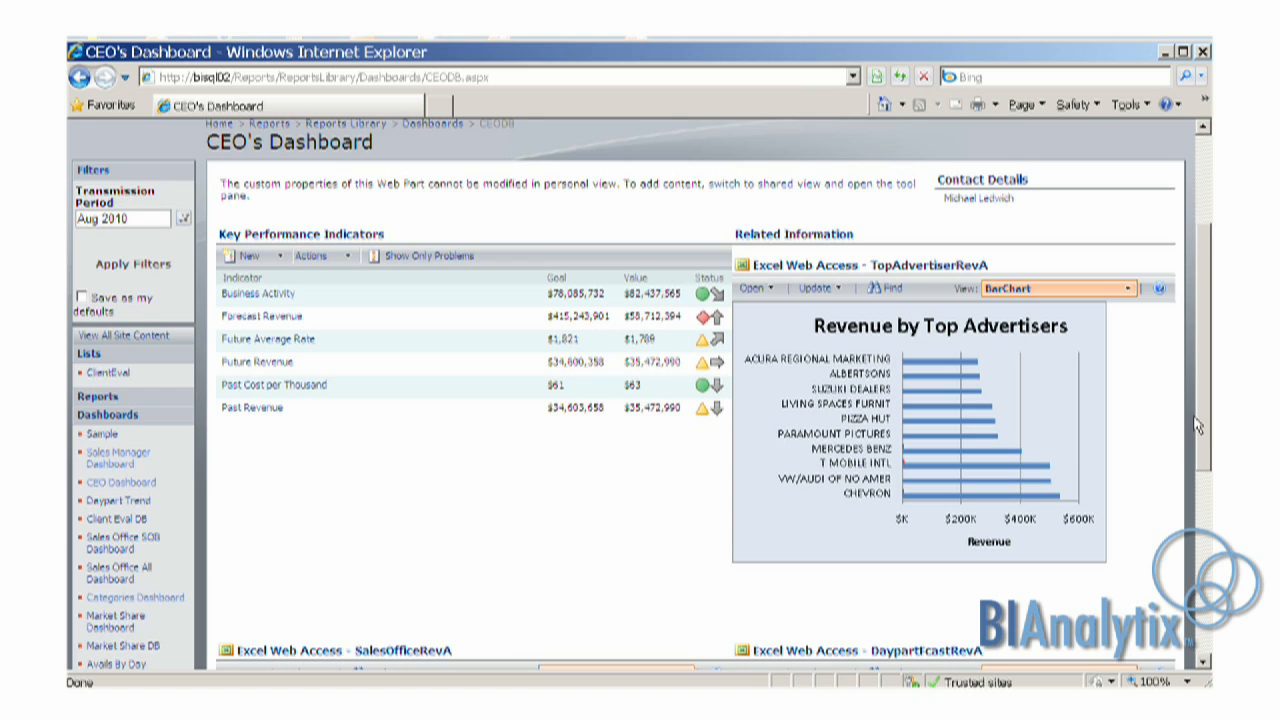
{"action": "left_click_drag", "start_coordinate": [1199, 427], "coordinate": [1137, 423]}
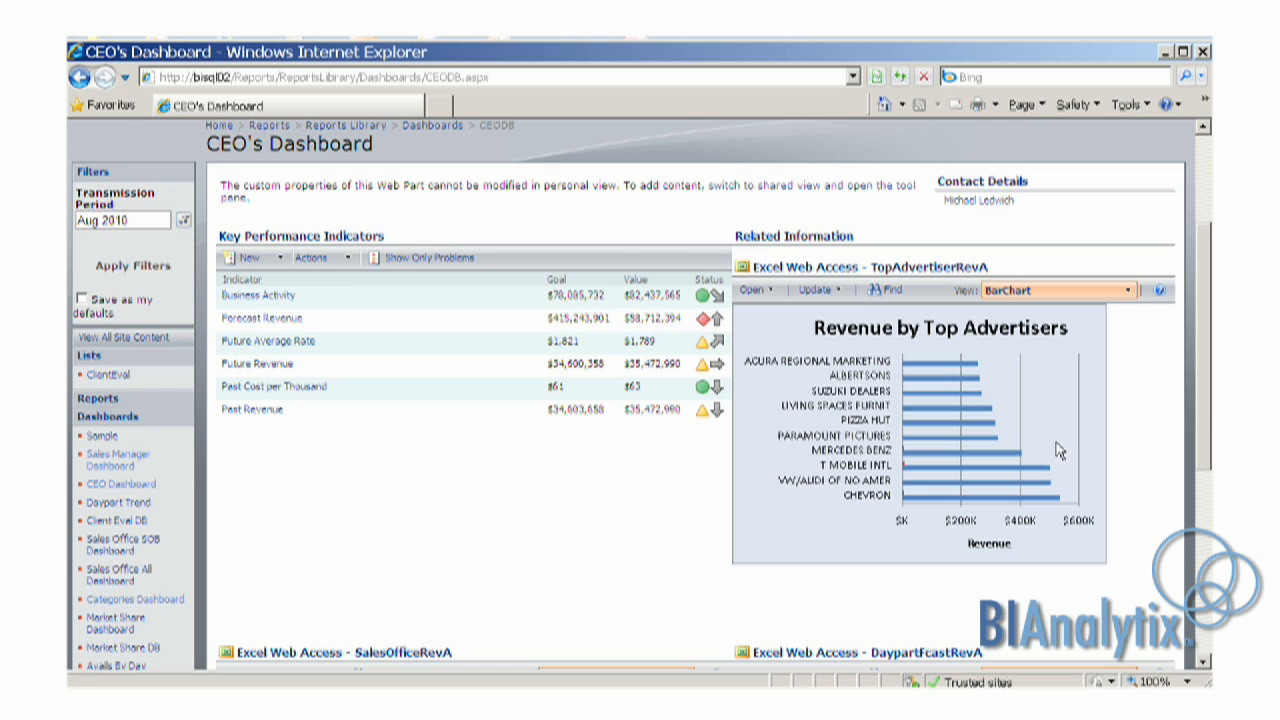
{"action": "left_click_drag", "start_coordinate": [1205, 427], "coordinate": [1198, 465]}
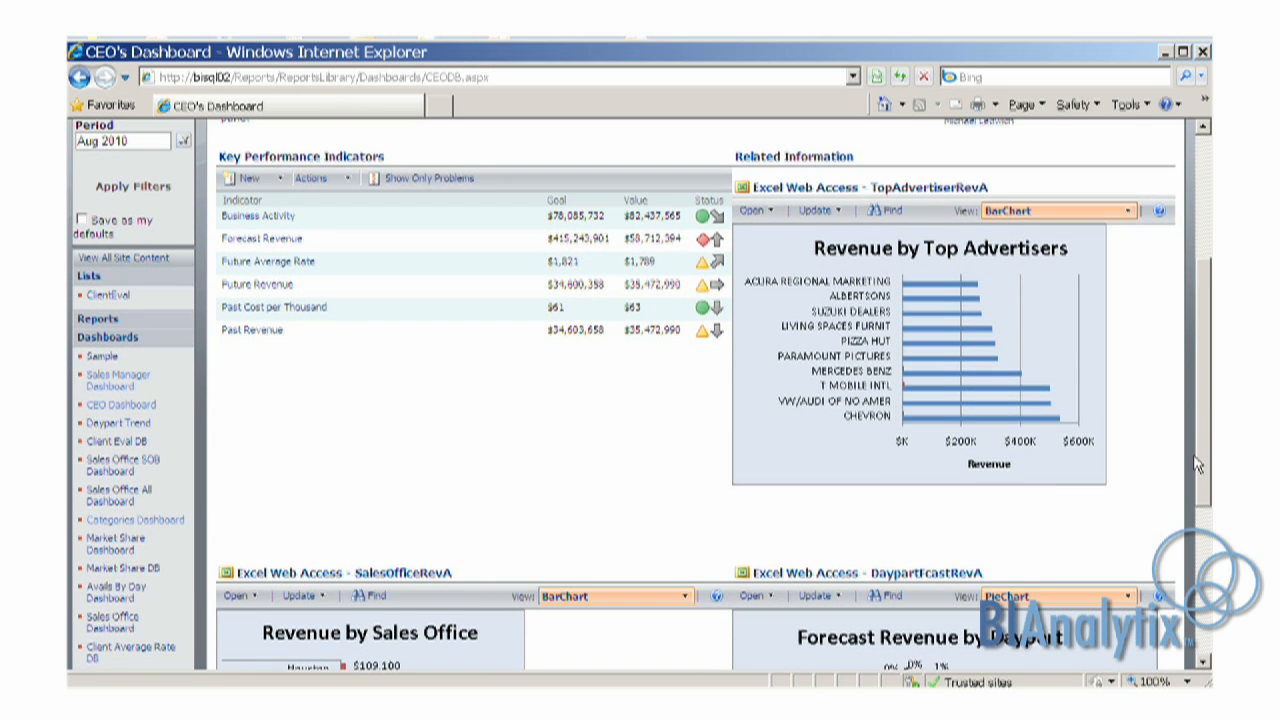
{"action": "mouse_move", "coordinate": [1198, 465]}
{"action": "left_mouse_down"}
{"action": "mouse_move", "coordinate": [1198, 530]}
{"action": "mouse_move", "coordinate": [1199, 450]}
{"action": "left_mouse_up"}
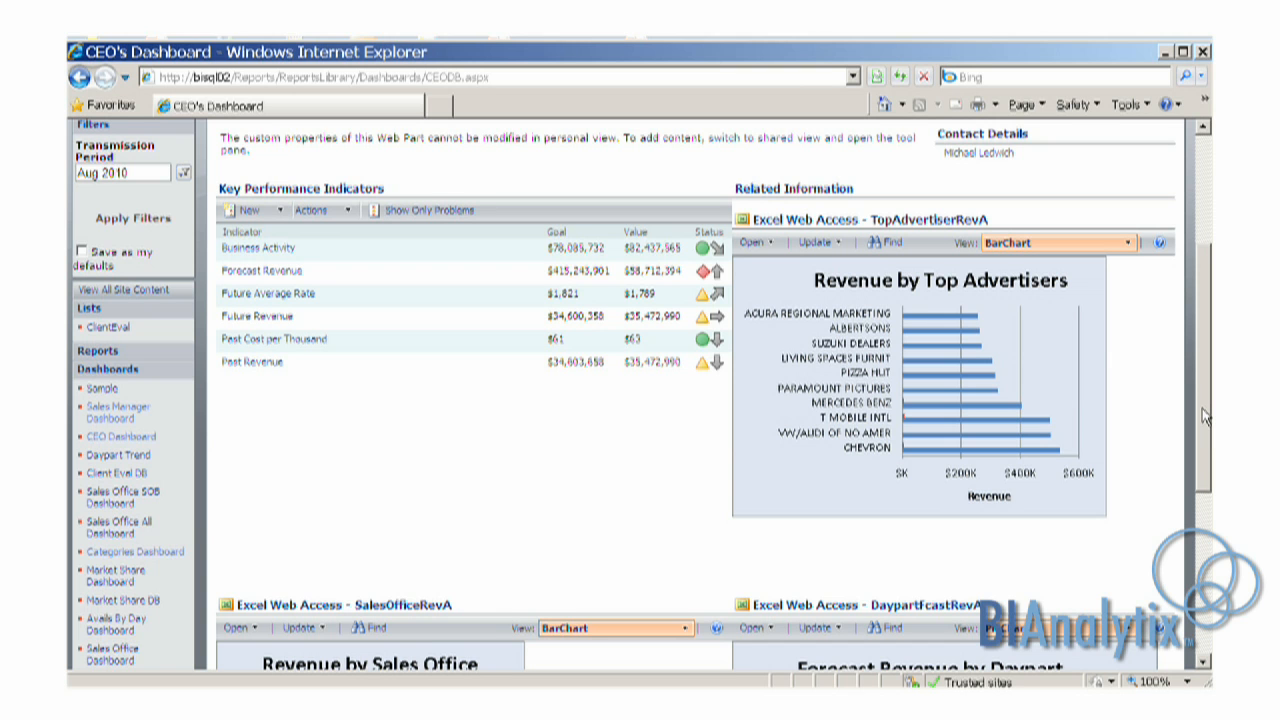
{"action": "mouse_move", "coordinate": [1200, 686]}
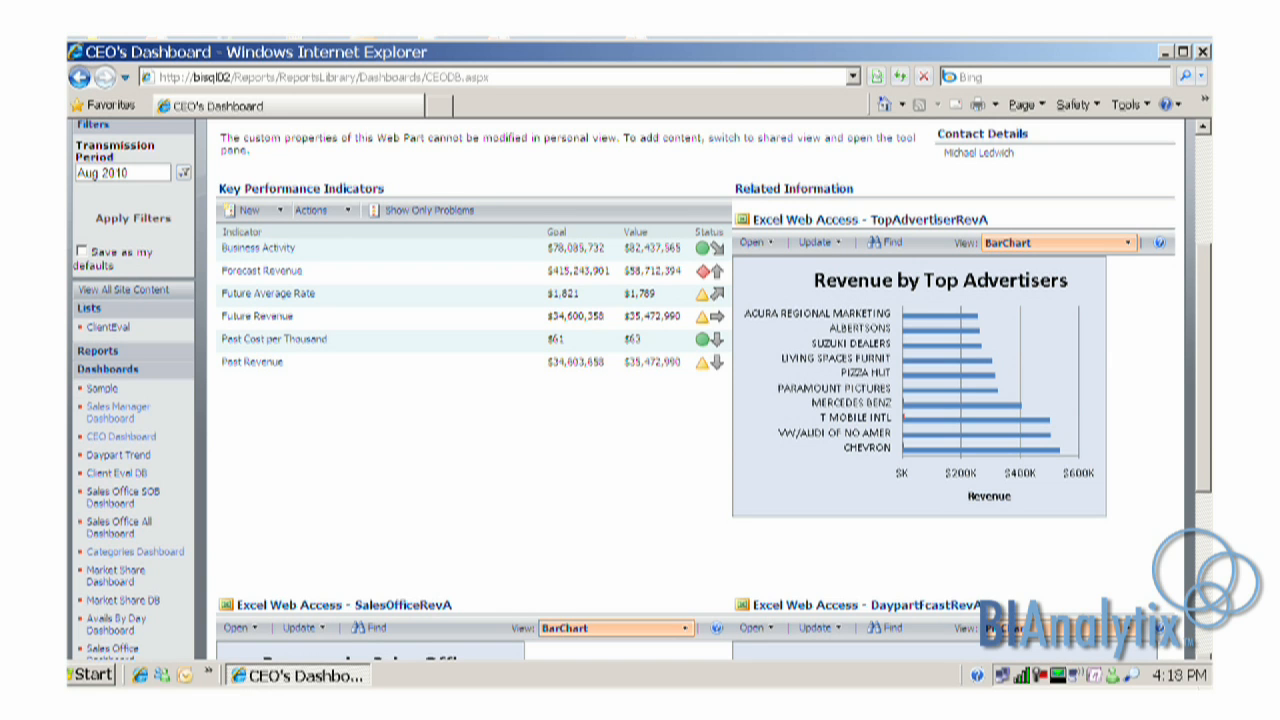